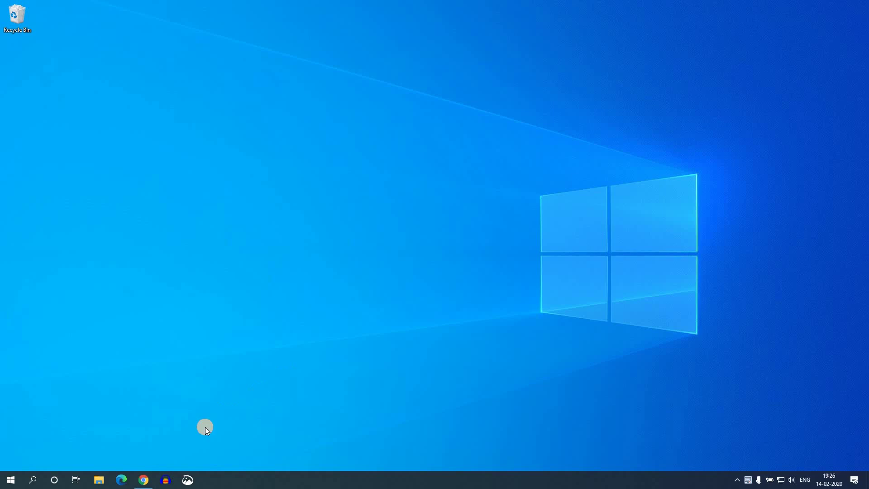
Step: Download the OBS Studio 24.0.3 Windows installer in Chrome, run it and accept the license to install
click(145, 479)
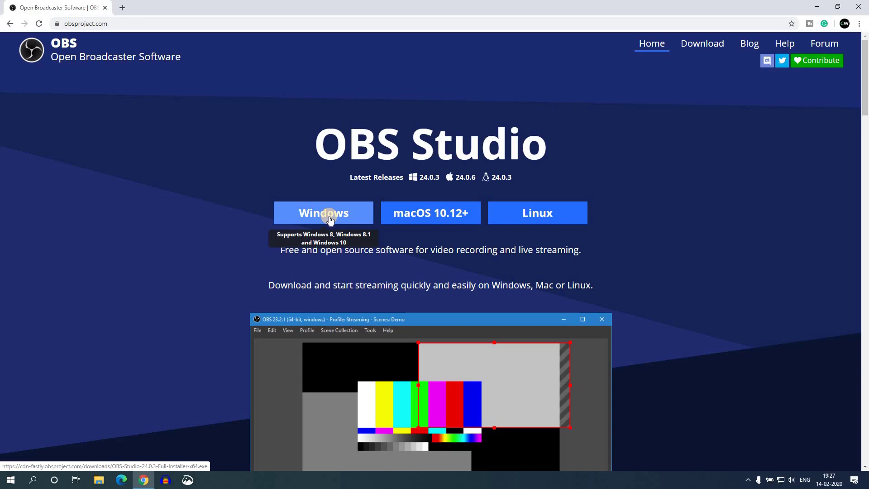
click(330, 218)
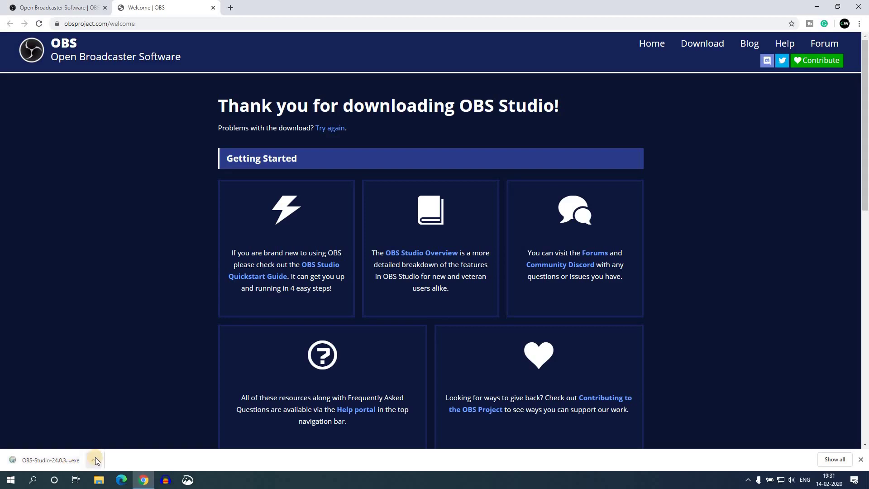
click(96, 459)
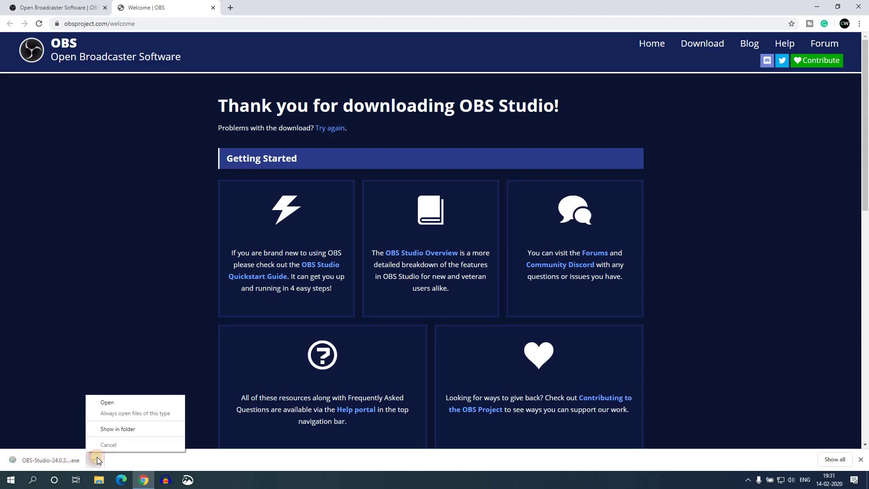
click(130, 405)
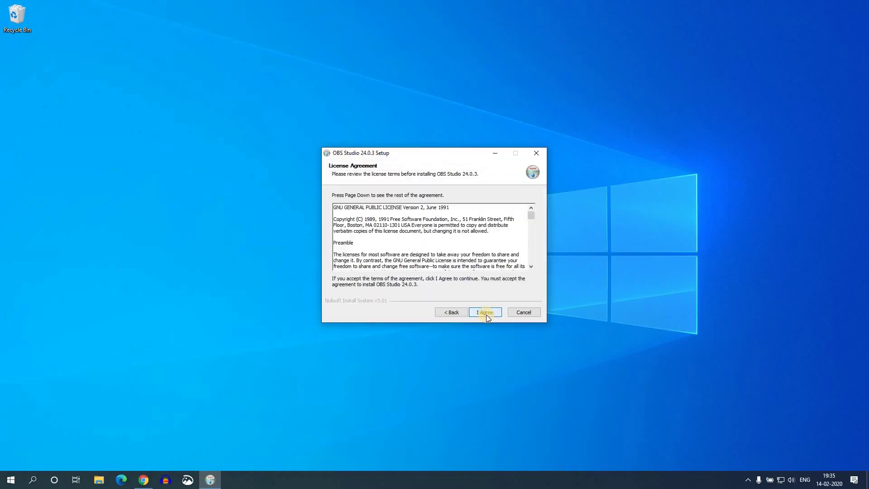
click(486, 314)
click(486, 315)
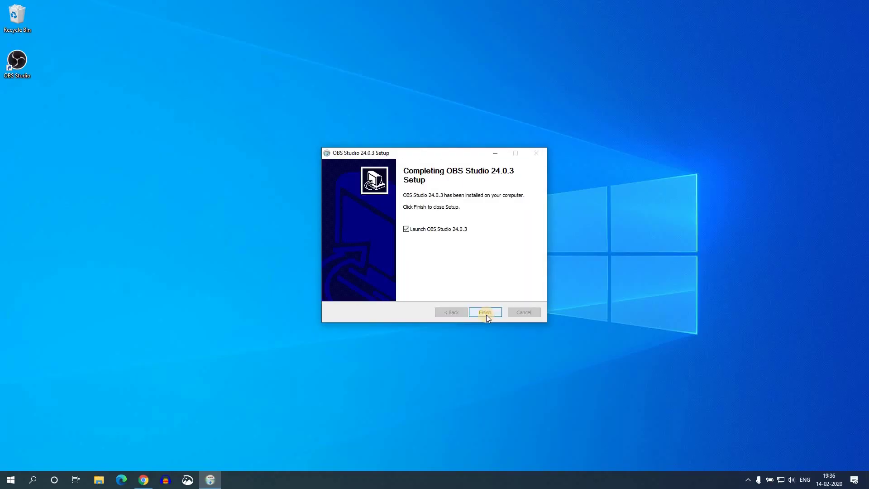
click(487, 314)
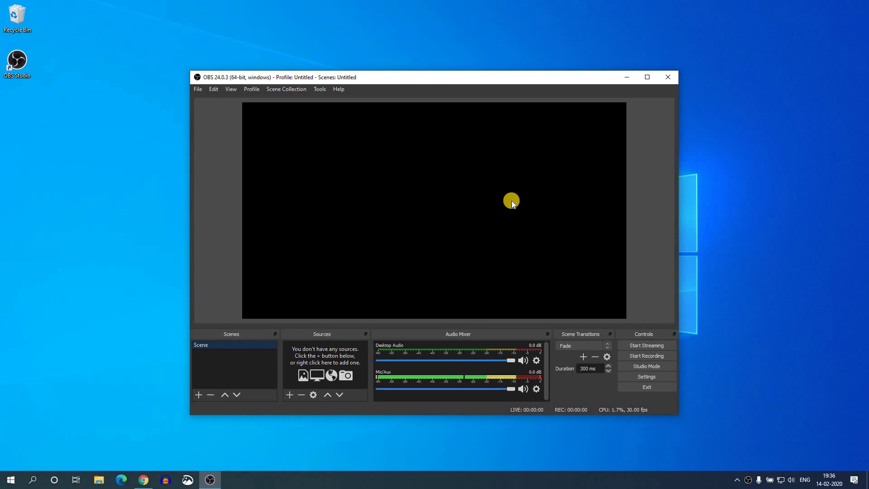
Step: Maximize the OBS window and add a new scene named 'Desktop'
click(647, 77)
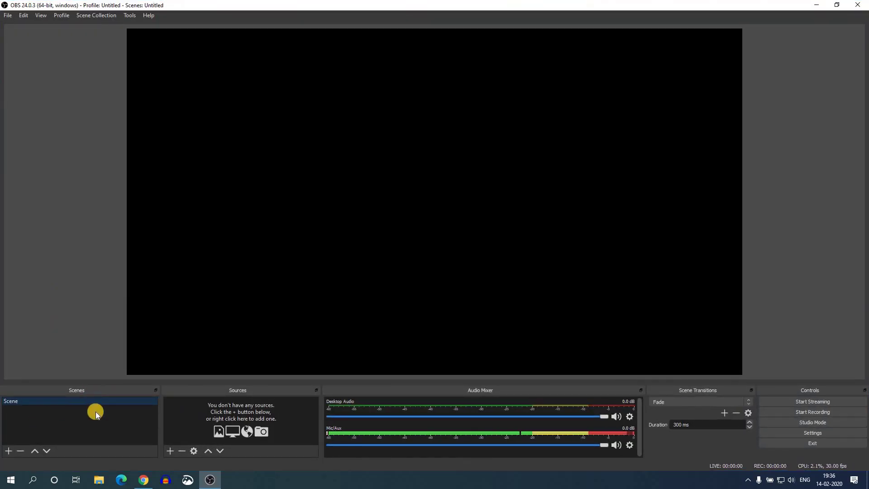
click(34, 402)
click(9, 451)
key(BackSpace)
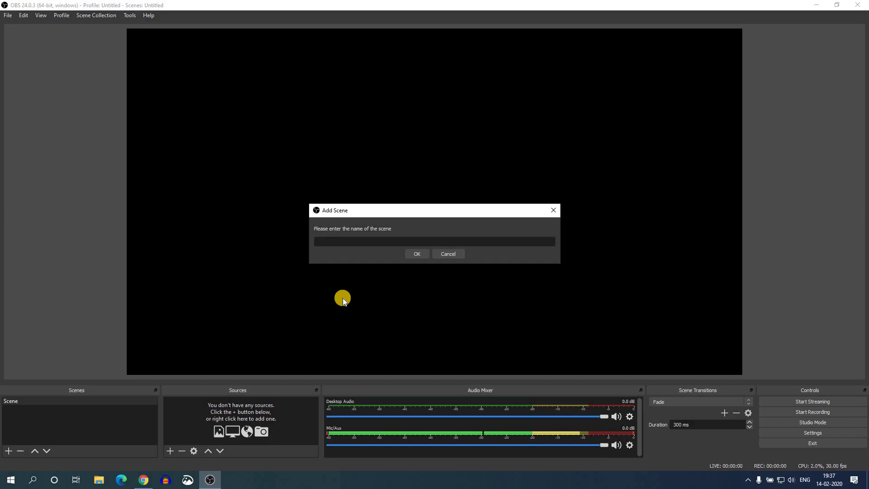
text(Desktop)
click(418, 253)
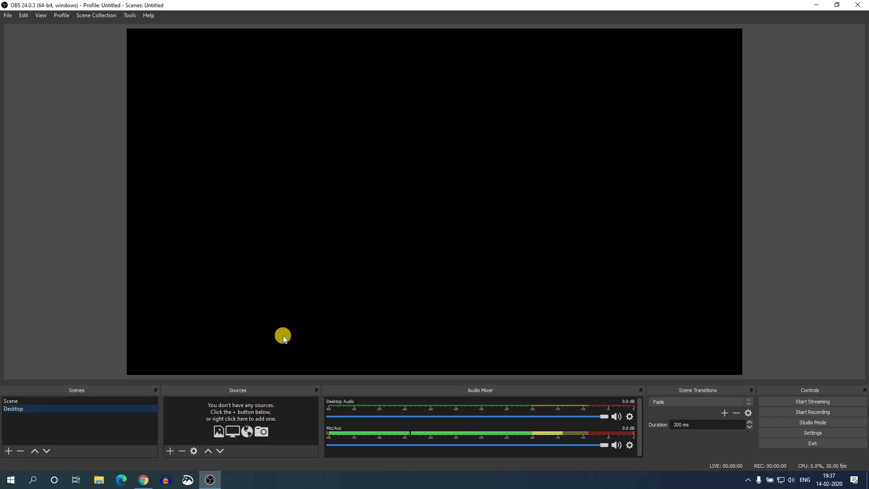
Step: Delete the default 'Scene' and confirm its removal
click(97, 403)
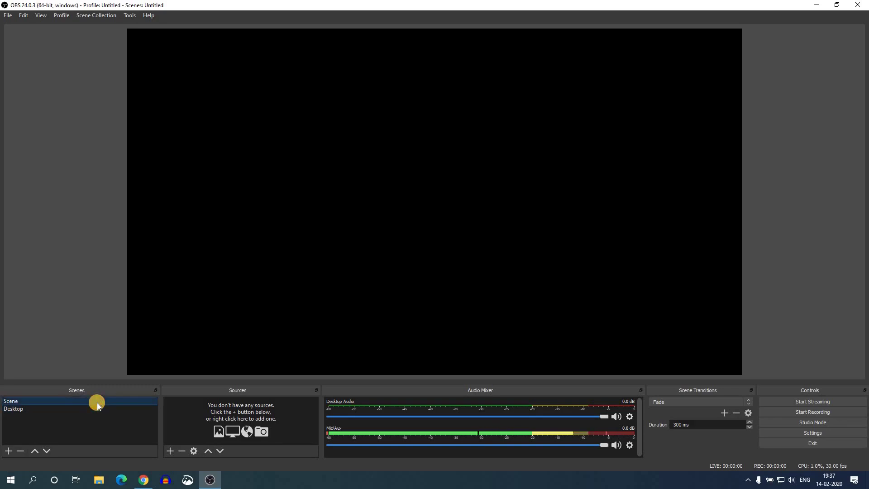
click(97, 407)
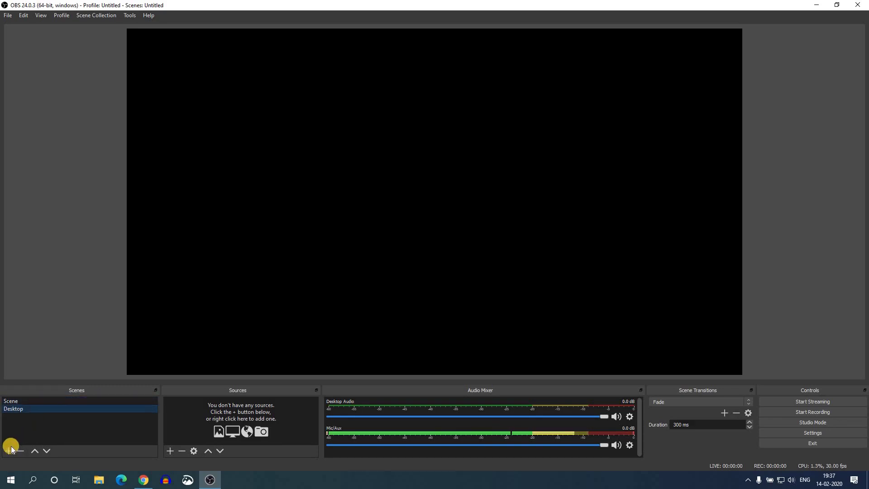
click(37, 401)
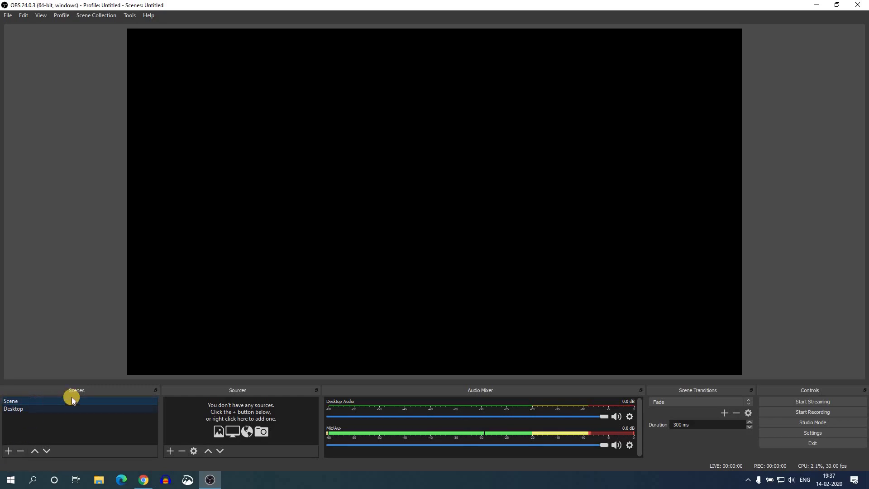
click(20, 451)
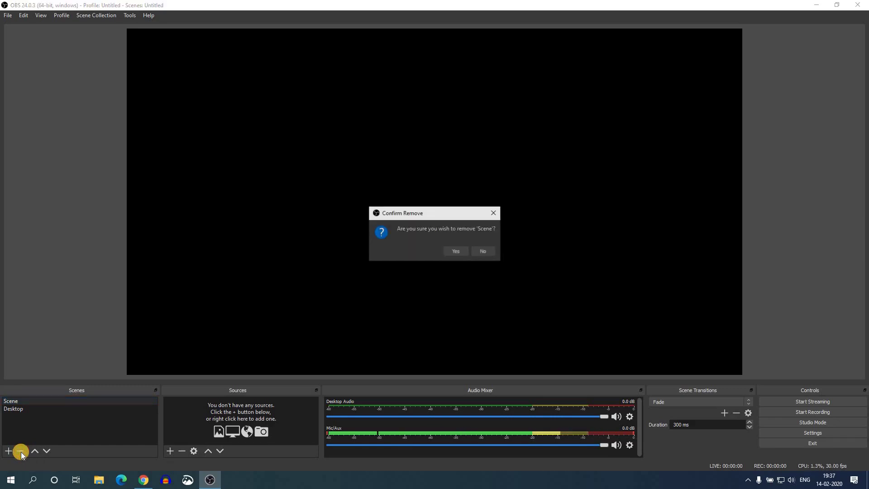
click(452, 254)
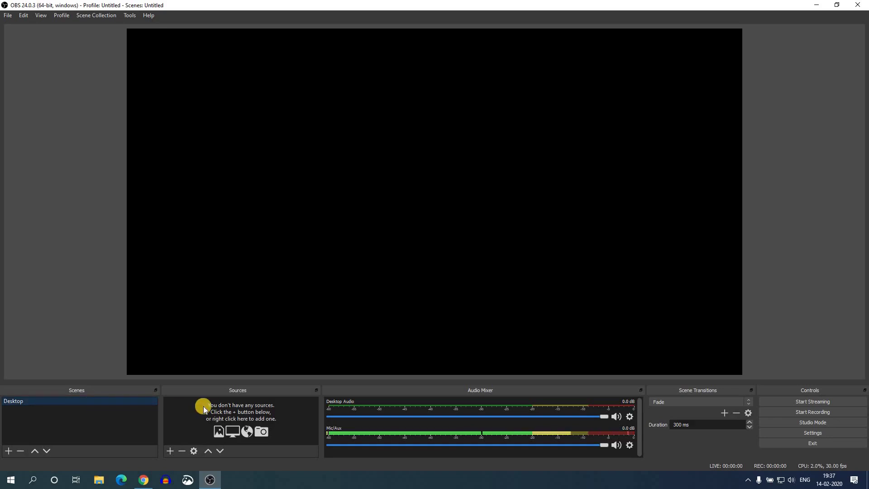
Step: Add a Display Capture source with its default name, accepting the default properties
click(171, 451)
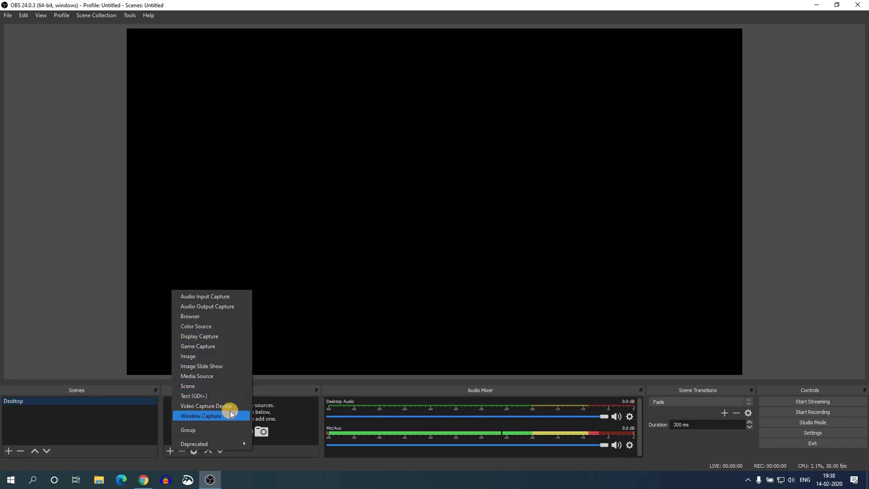
click(214, 339)
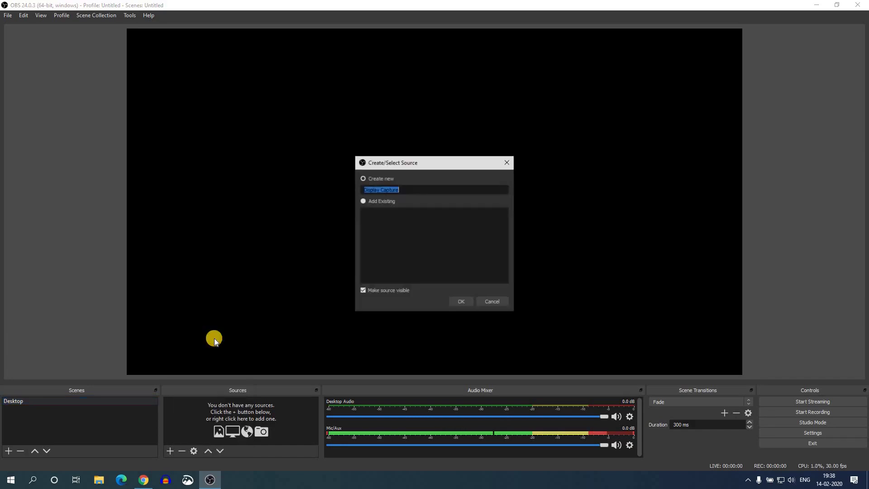
click(421, 190)
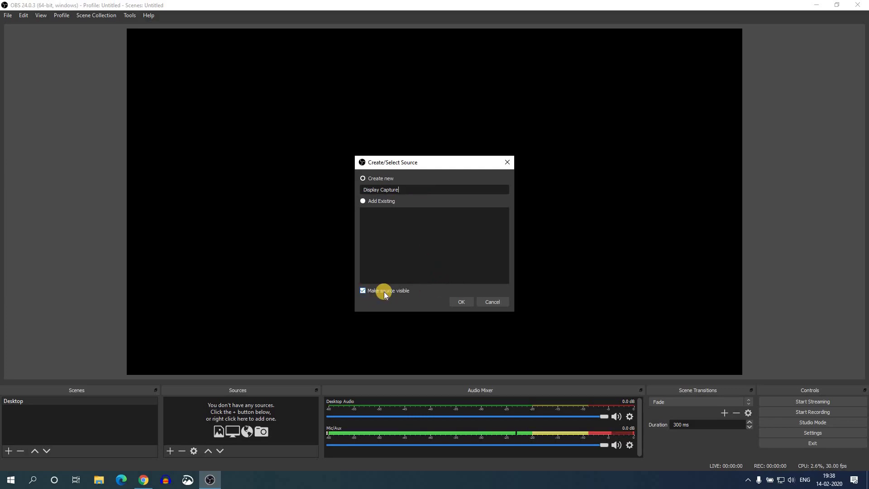
click(461, 300)
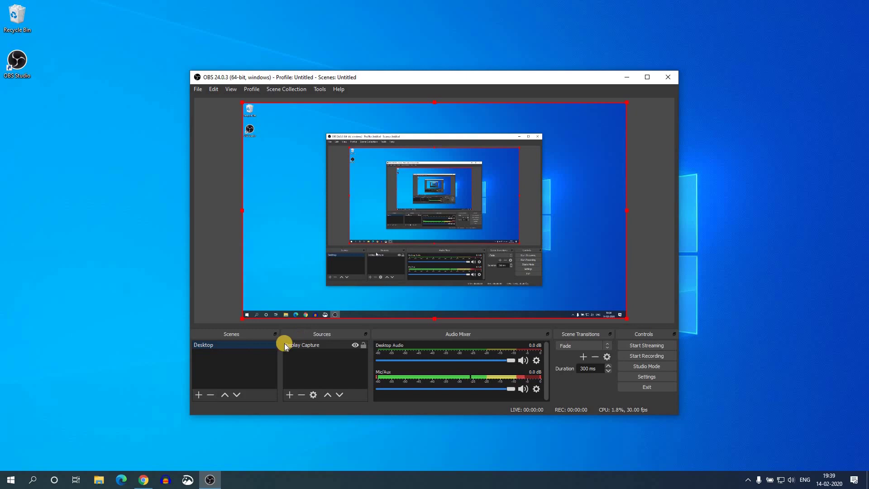
click(290, 395)
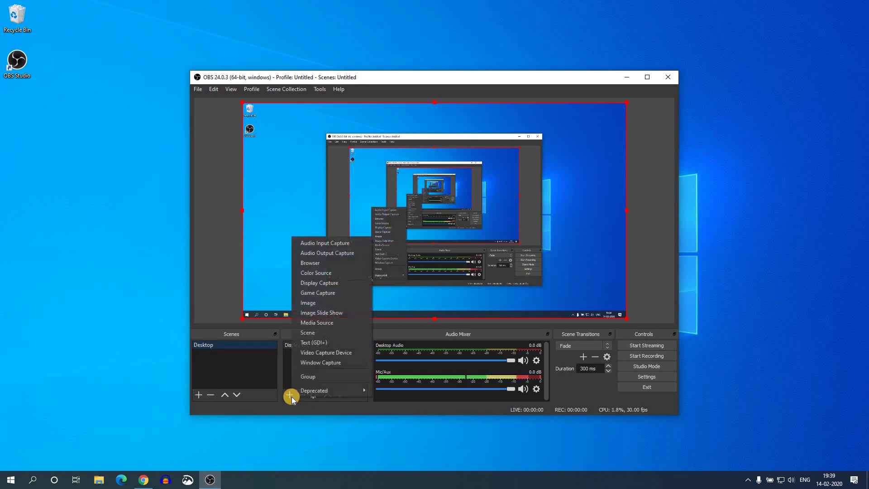
click(326, 292)
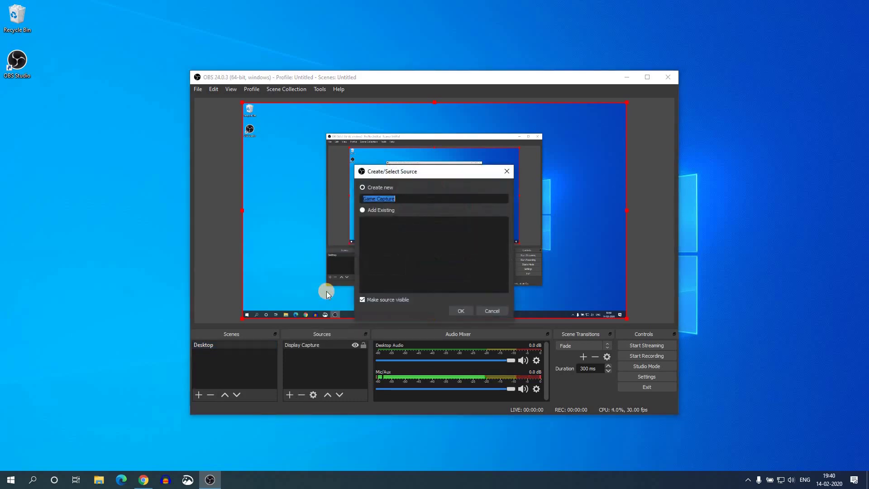
click(464, 311)
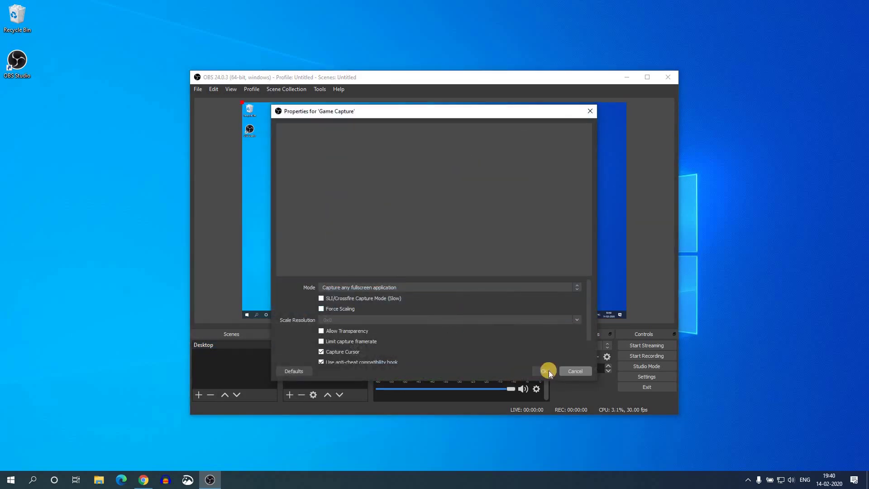
click(545, 370)
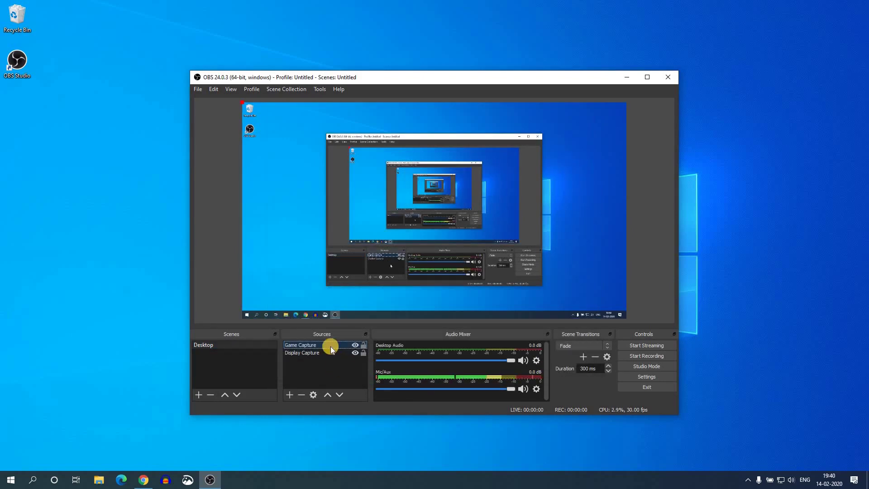
click(300, 398)
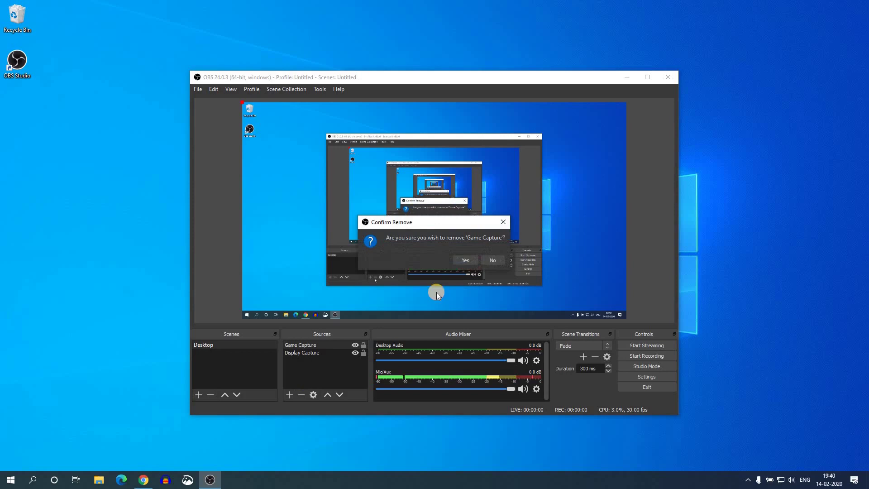
click(465, 266)
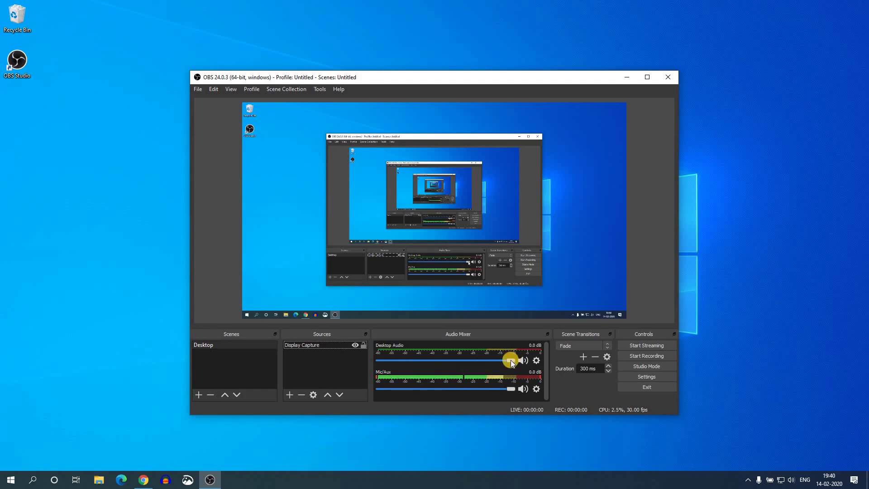
Step: Lower the Desktop Audio fader slightly and open its Properties to view the Device list
drag(511, 360, 515, 388)
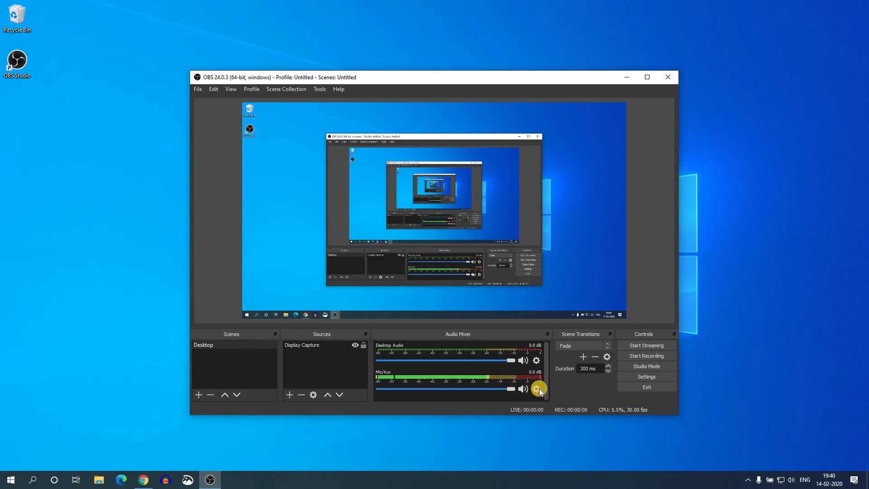
click(537, 362)
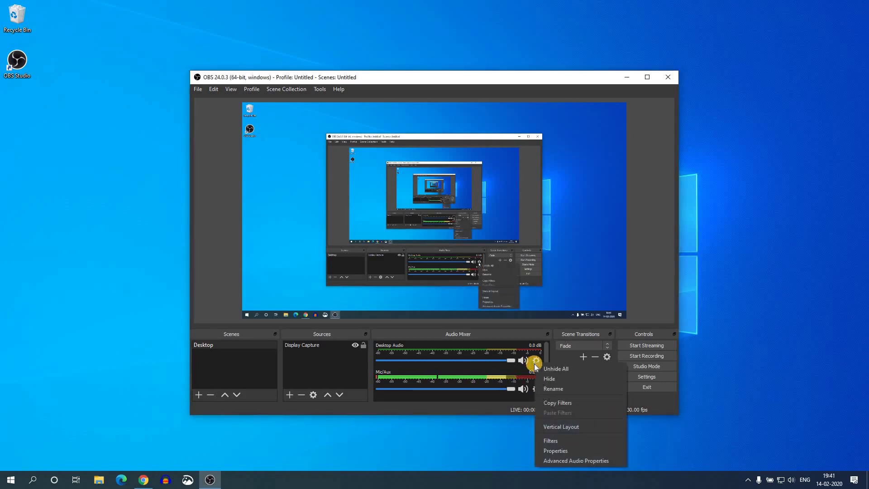
click(568, 451)
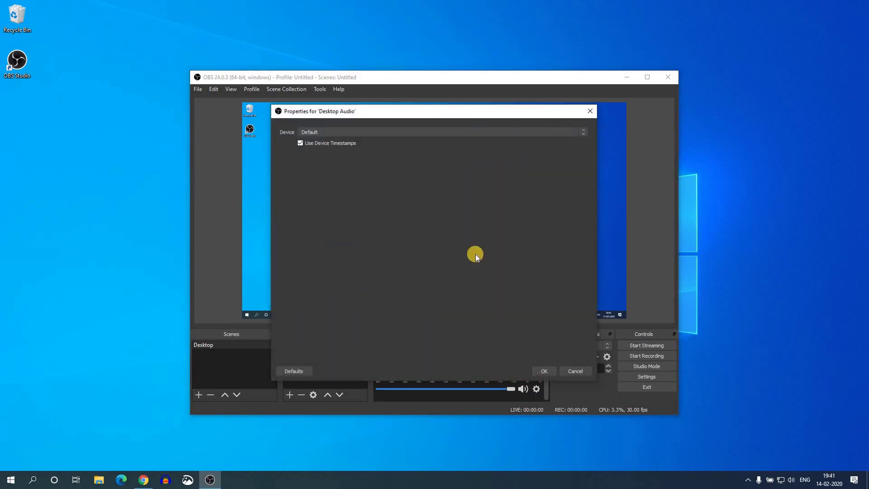
click(439, 134)
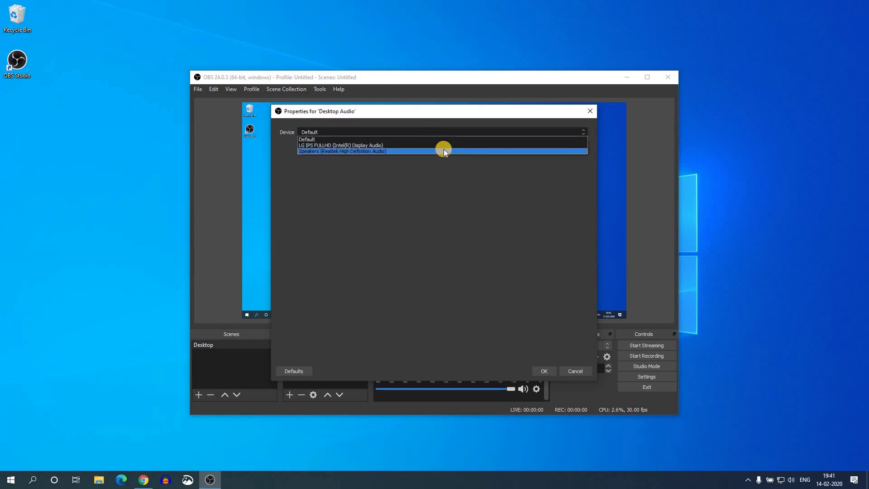
Step: Set Desktop Audio to Speakers (Realtek) and Mic/Aux to Microphone (Realtek)
click(411, 151)
click(544, 371)
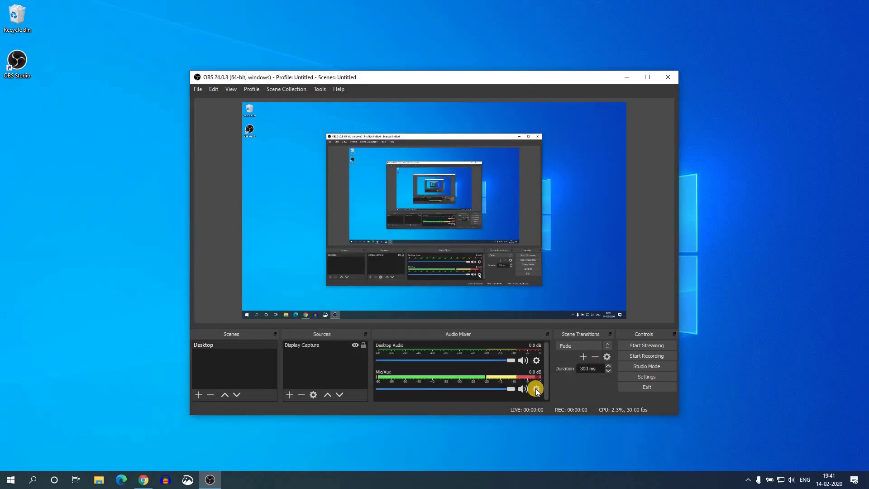
click(537, 390)
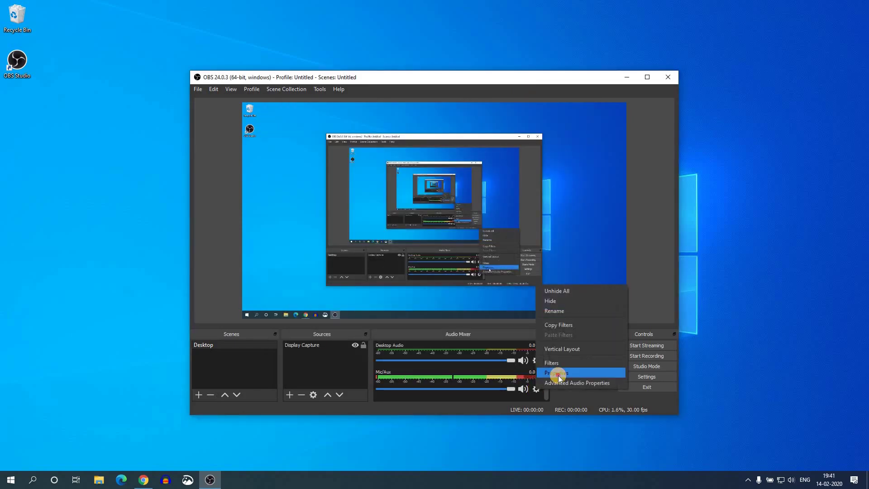
click(558, 372)
click(429, 132)
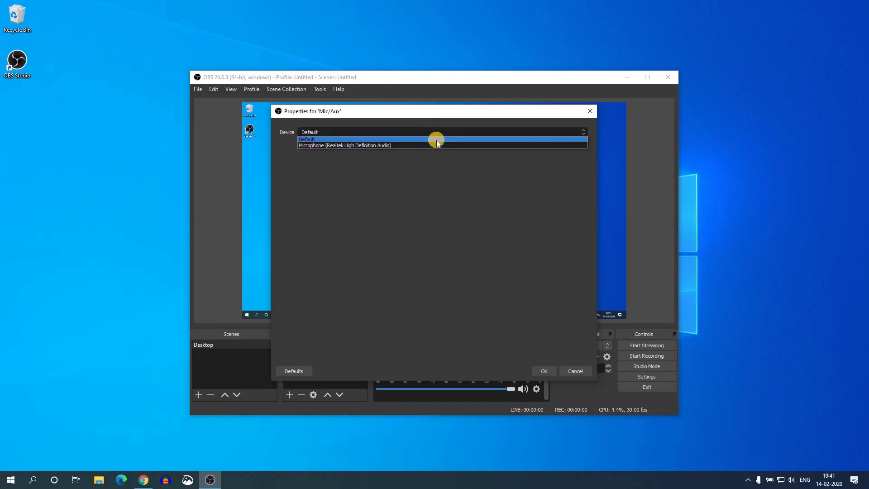
click(418, 145)
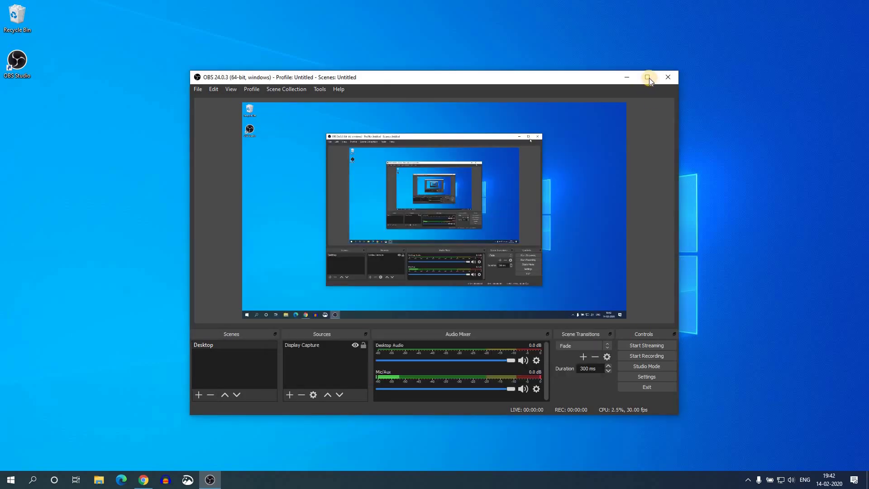
click(648, 77)
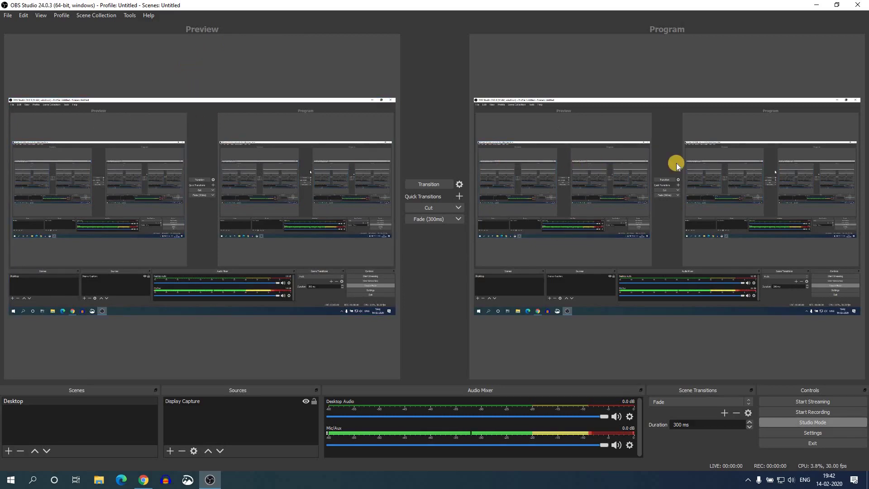
Step: Open Settings and keep the Dark (Default) theme while reviewing the General page
click(818, 432)
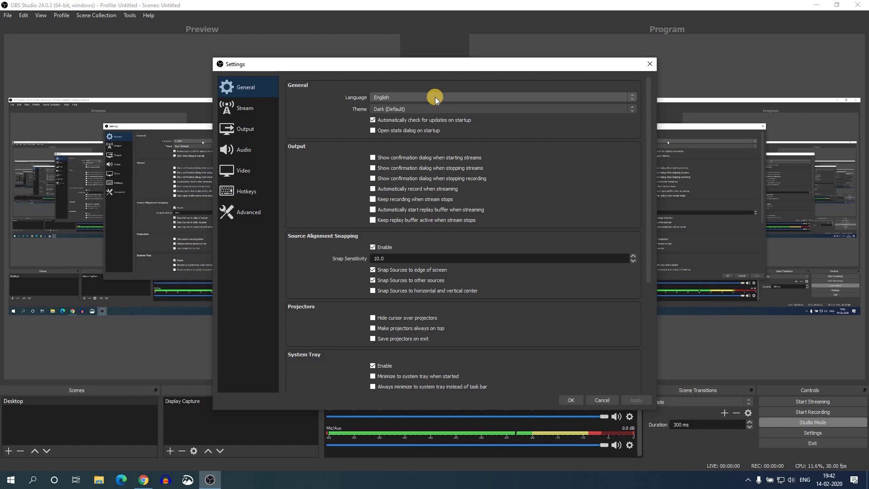
click(439, 109)
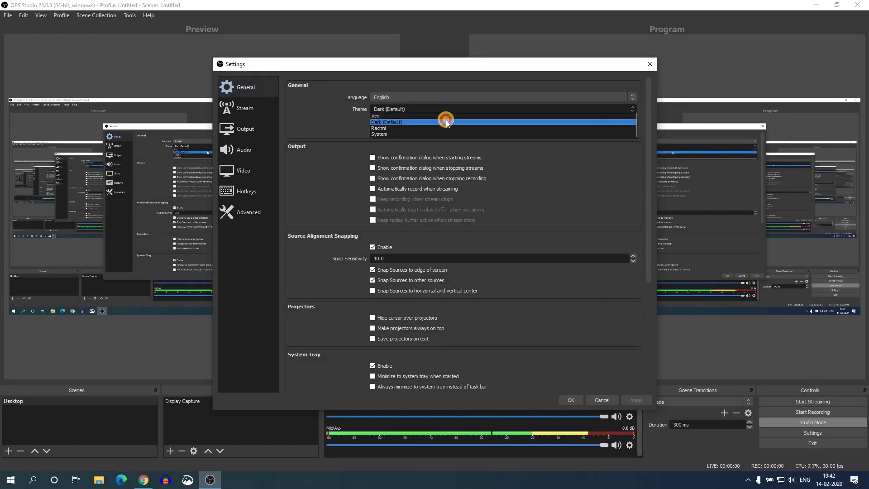
click(446, 120)
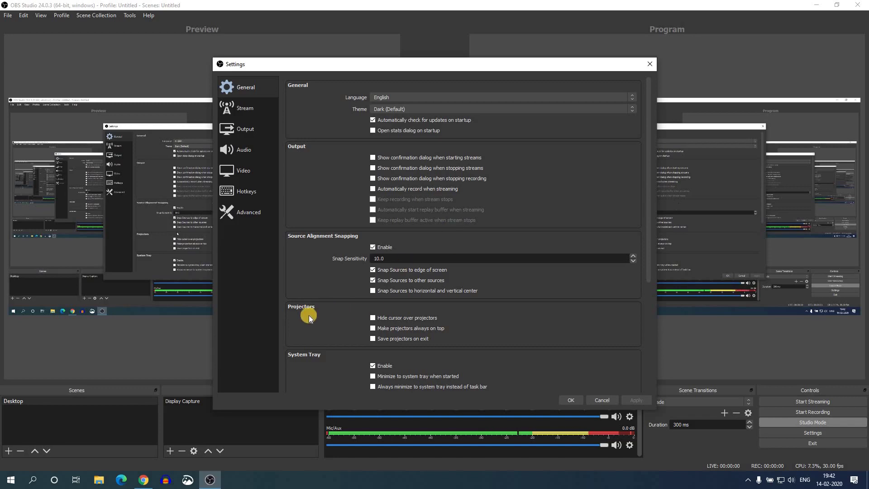
scroll(439, 311, down, 5)
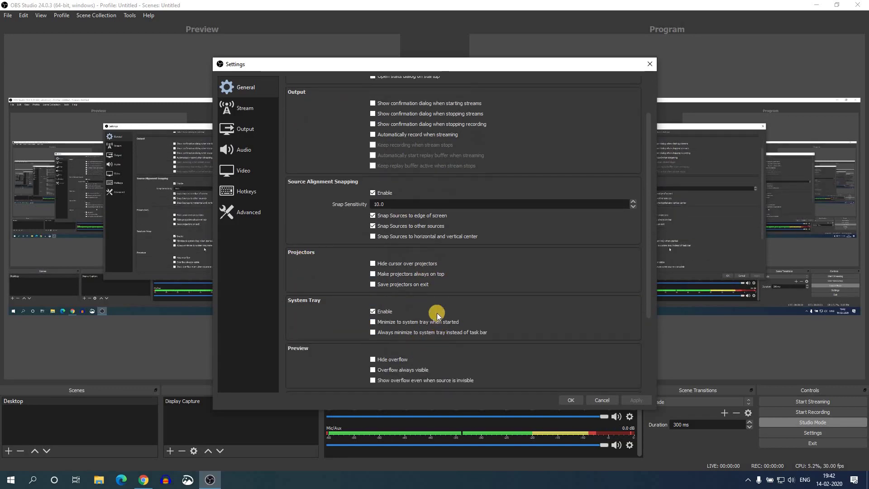
scroll(438, 311, up, 5)
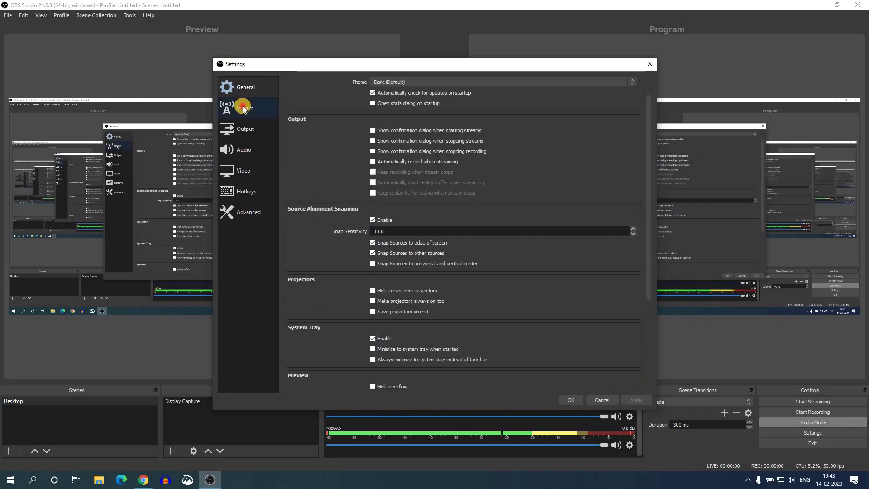
Step: Choose YouTube / YouTube Gaming as the stream service with the Primary YouTube ingest server
click(243, 107)
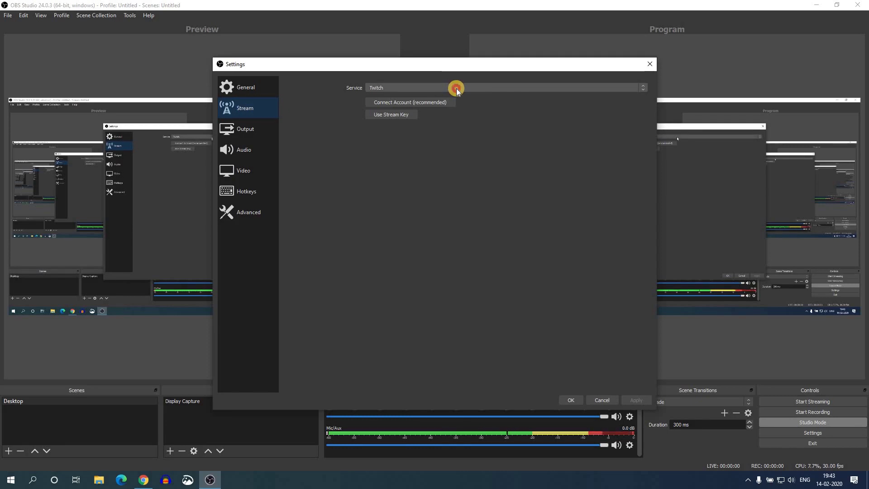
click(456, 88)
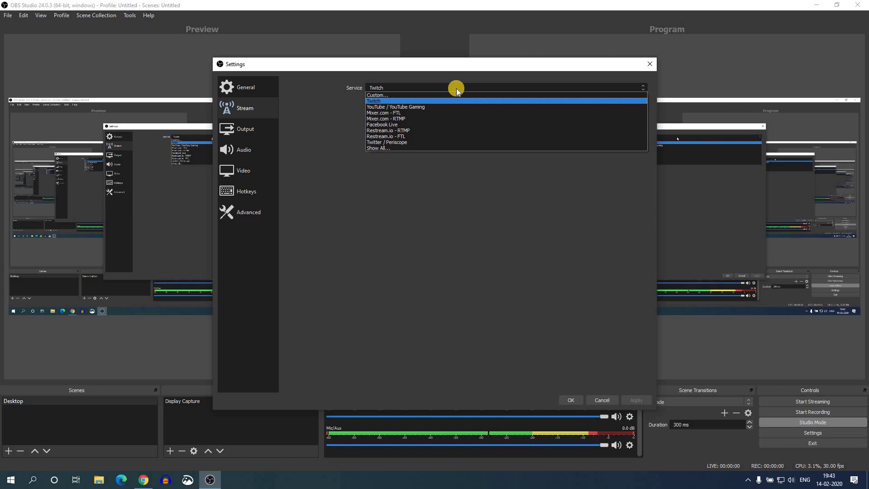
click(427, 107)
click(419, 102)
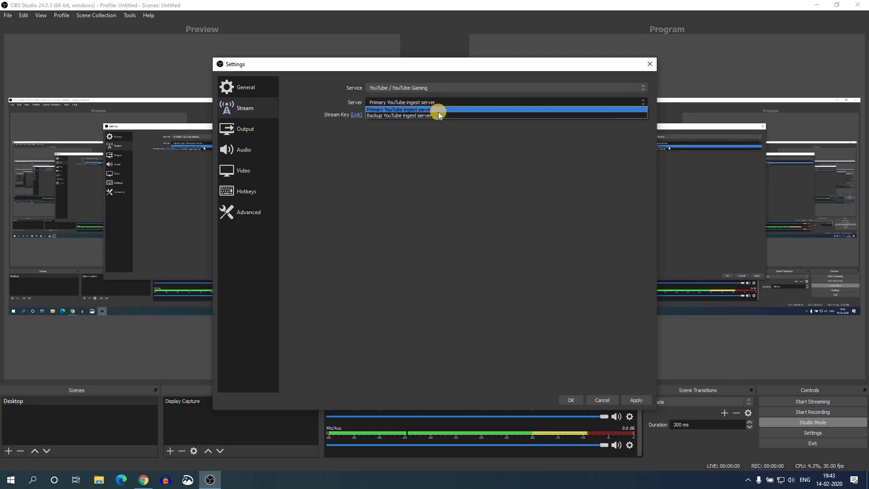
click(438, 110)
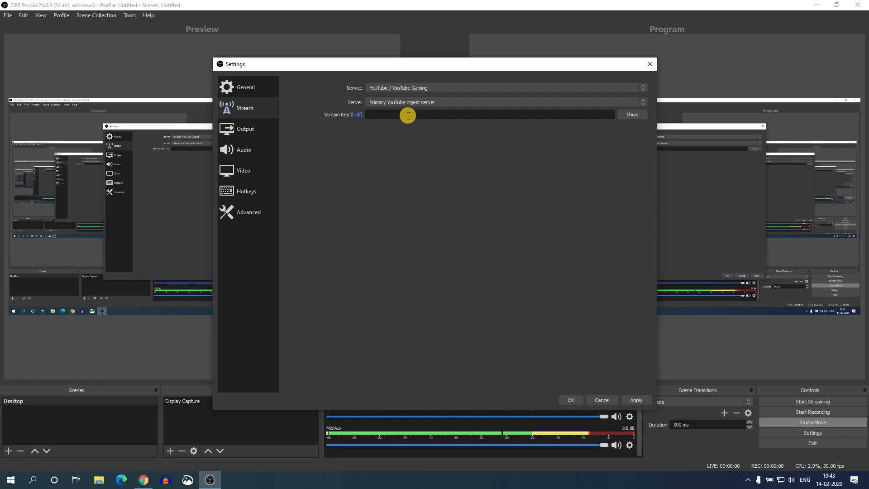
click(247, 134)
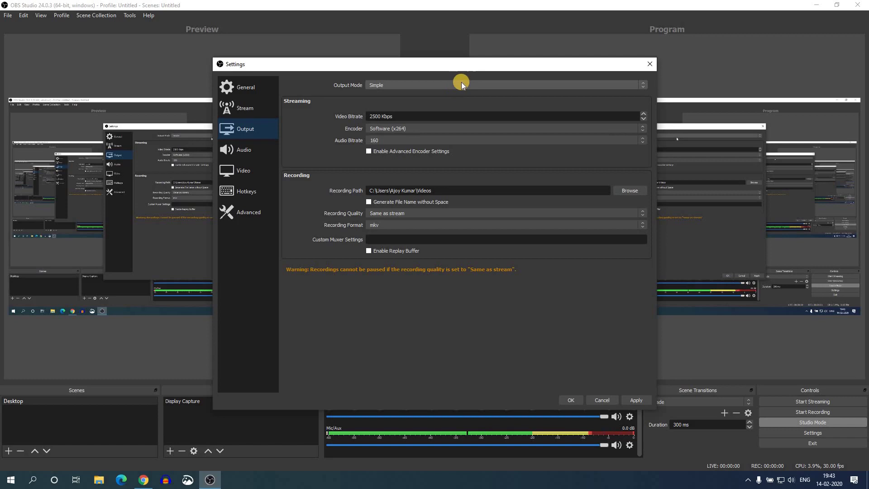
click(442, 86)
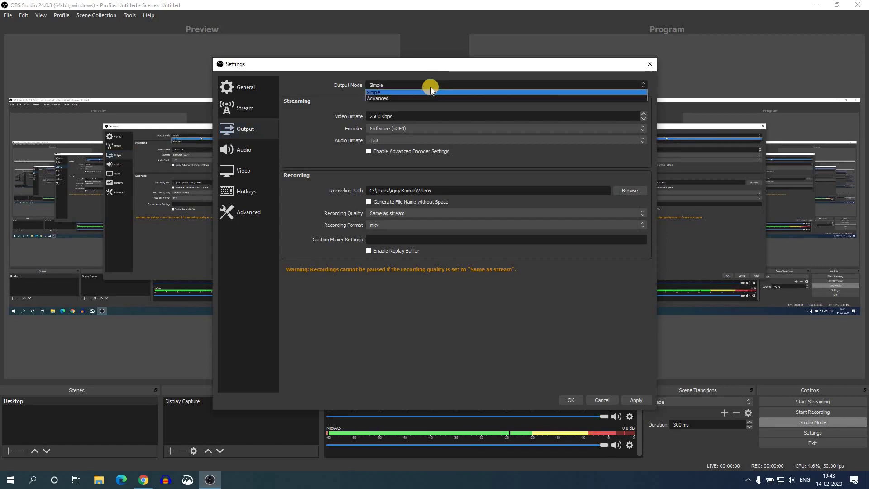
click(335, 112)
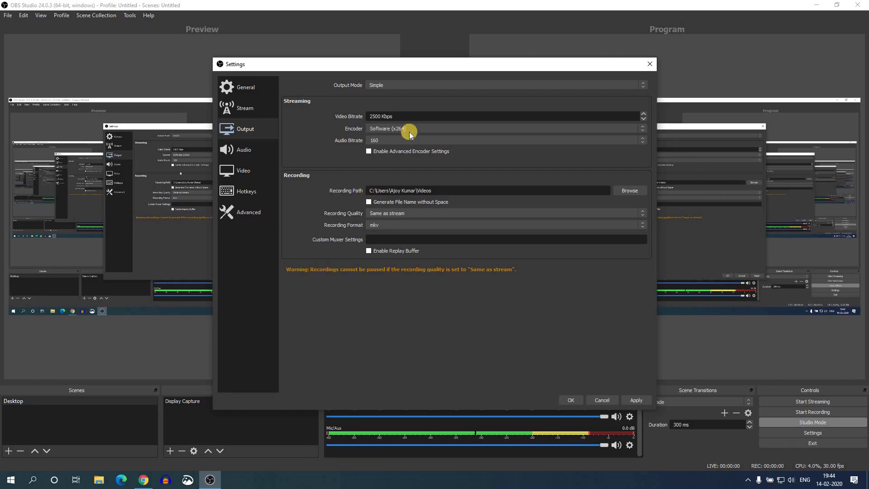
click(418, 117)
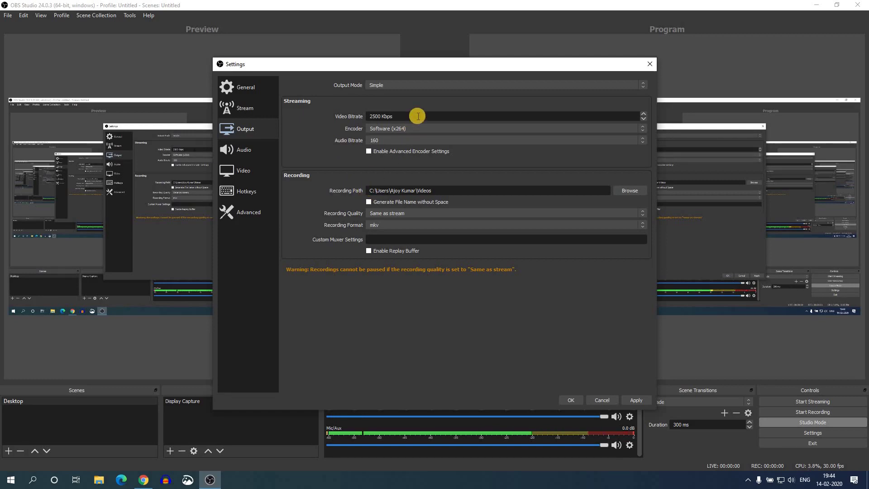
click(423, 128)
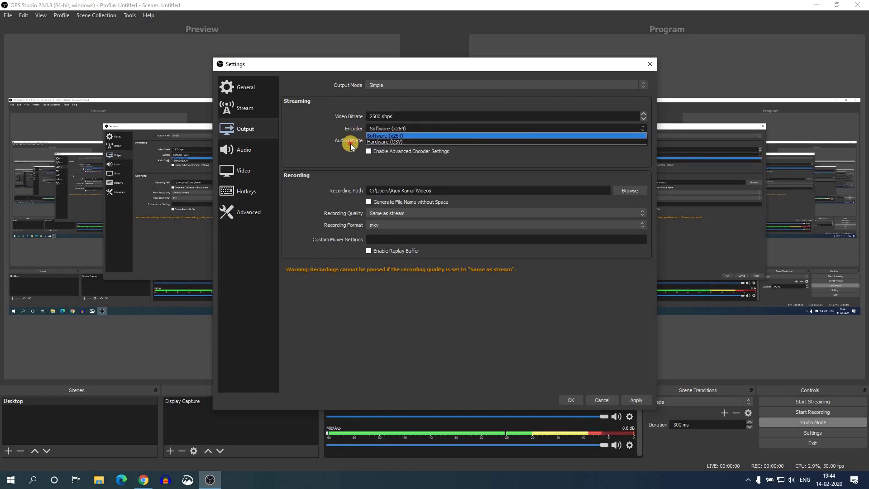
click(403, 137)
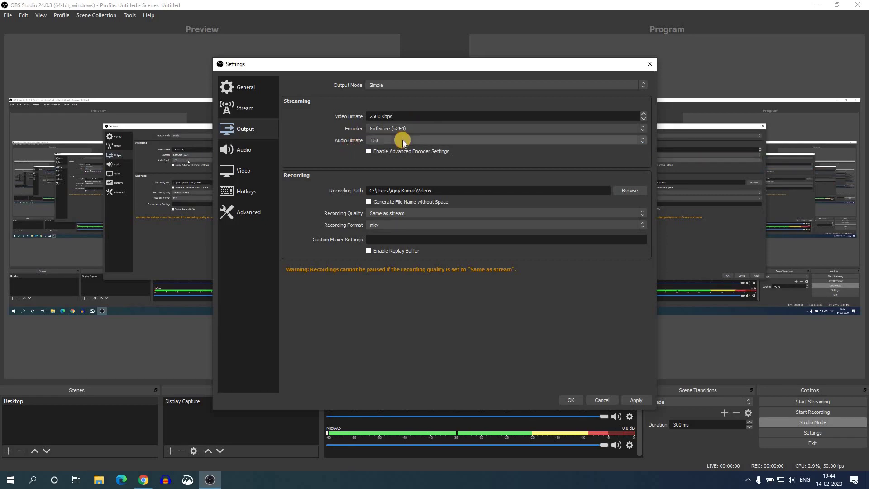
click(468, 210)
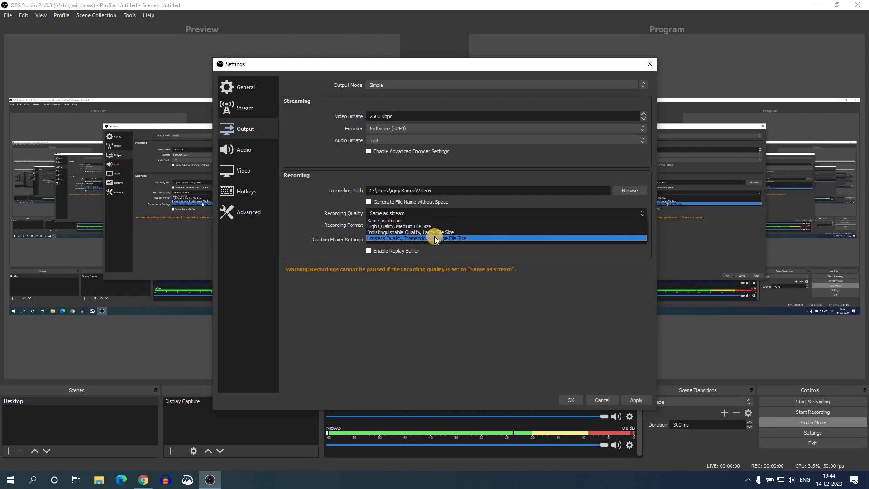
click(300, 218)
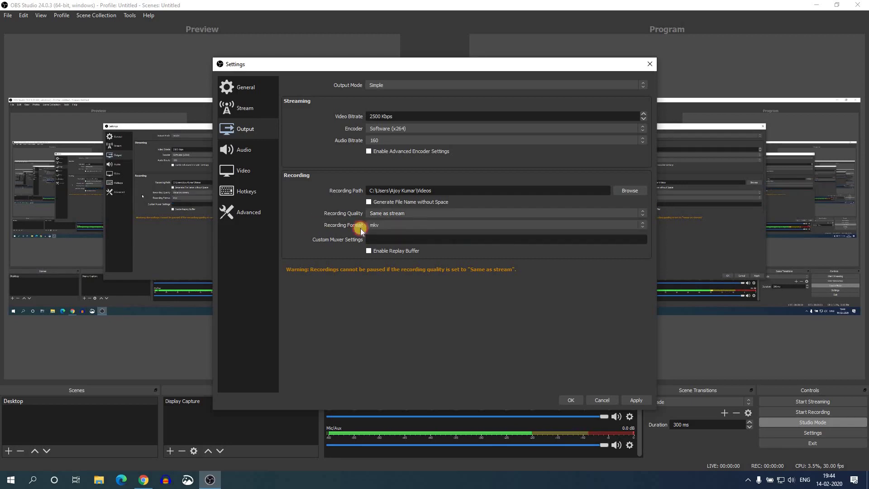
click(419, 224)
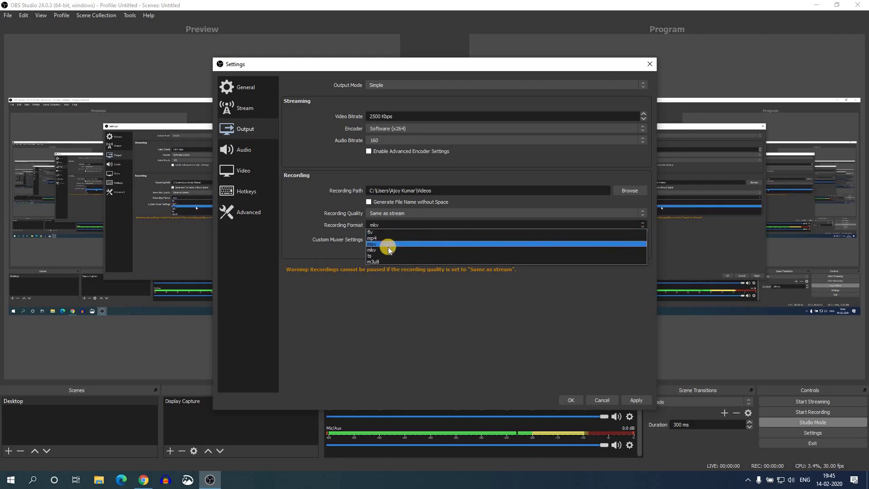
click(345, 246)
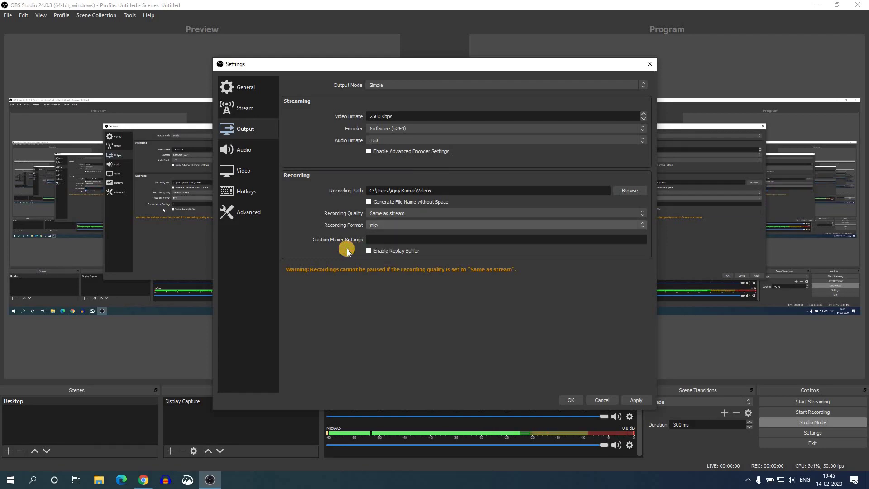
Step: Check the Audio settings, keeping Channels at Stereo
click(240, 150)
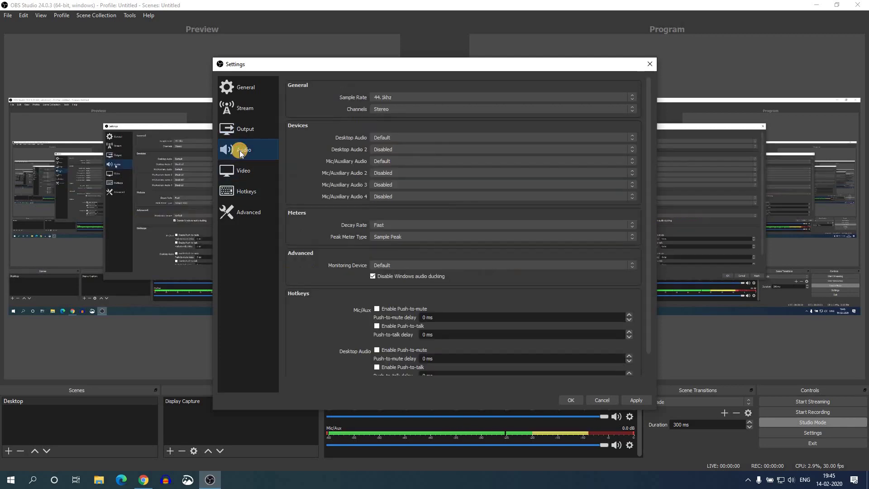
click(488, 108)
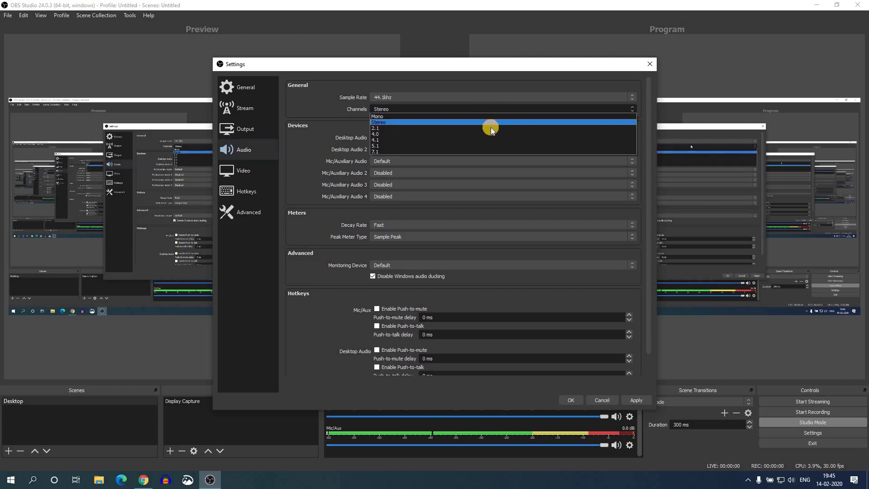
click(333, 127)
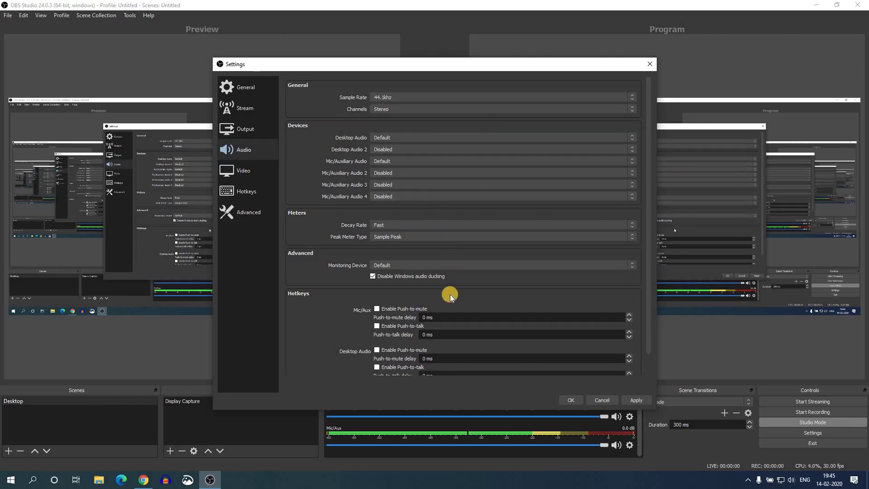
scroll(460, 245, down, 2)
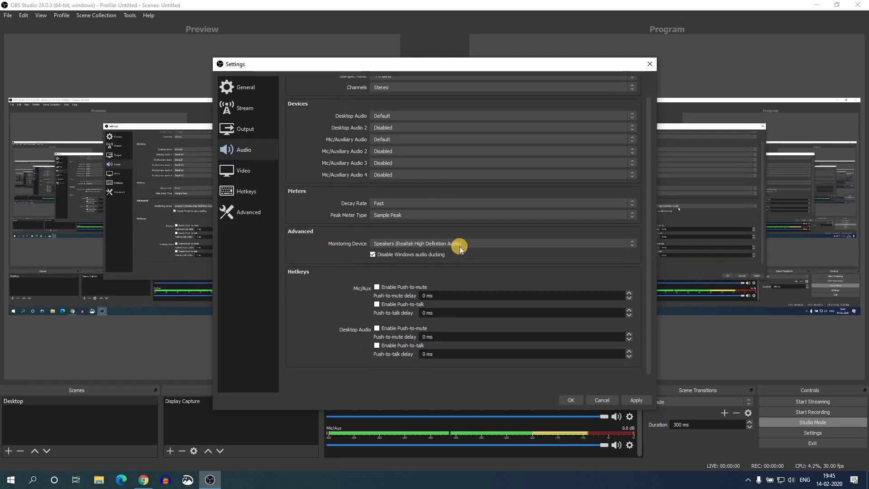
Step: Set the Output (Scaled) Resolution to 1920x1080, keeping the 1920x1080 base and 30 FPS
click(246, 173)
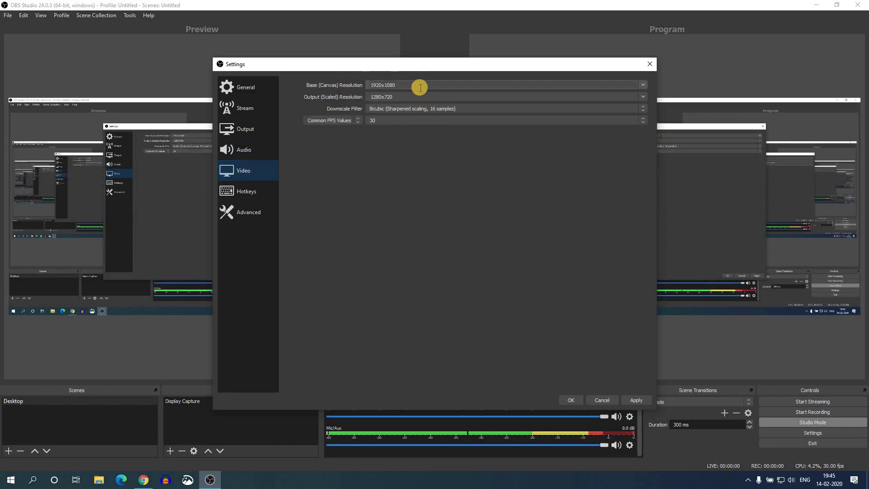
click(641, 85)
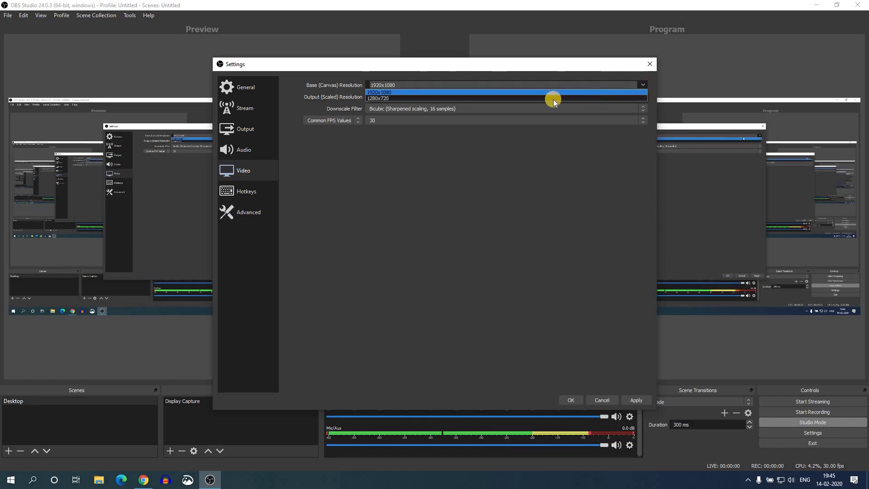
click(505, 92)
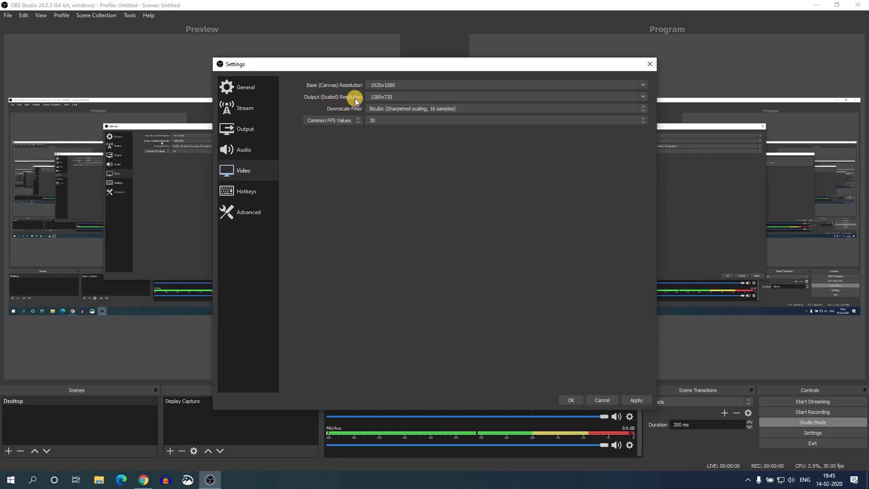
click(417, 98)
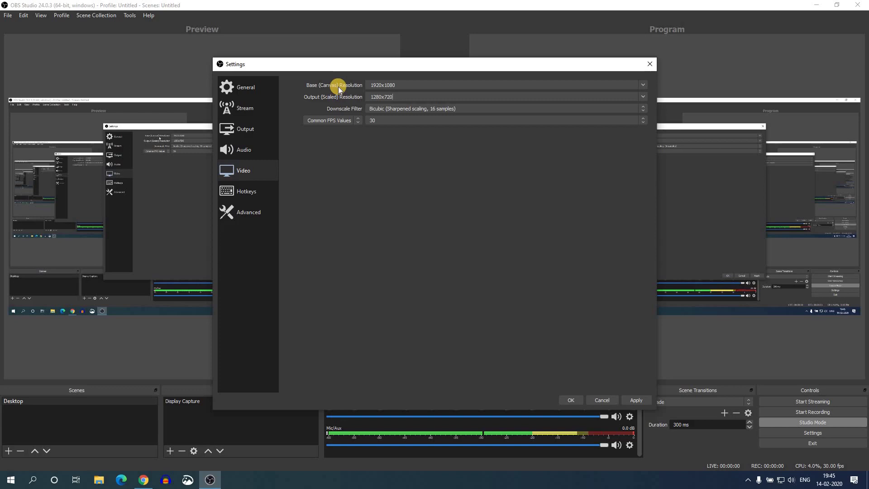
click(502, 98)
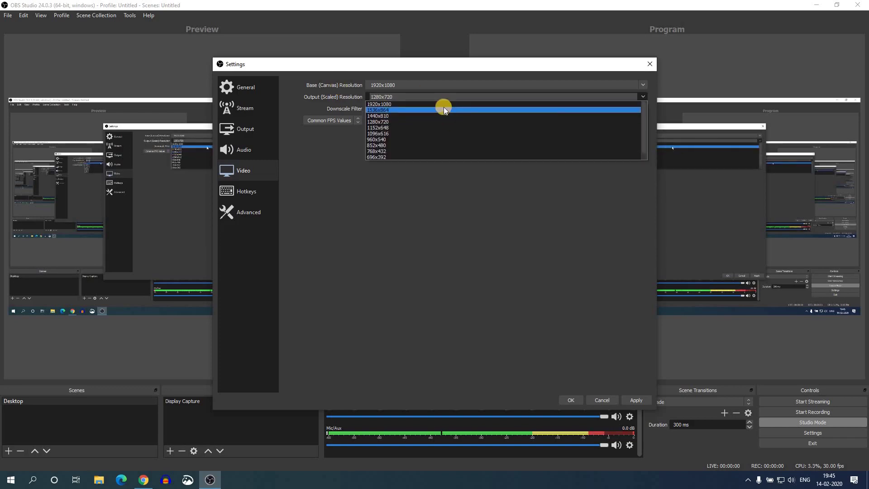
click(442, 104)
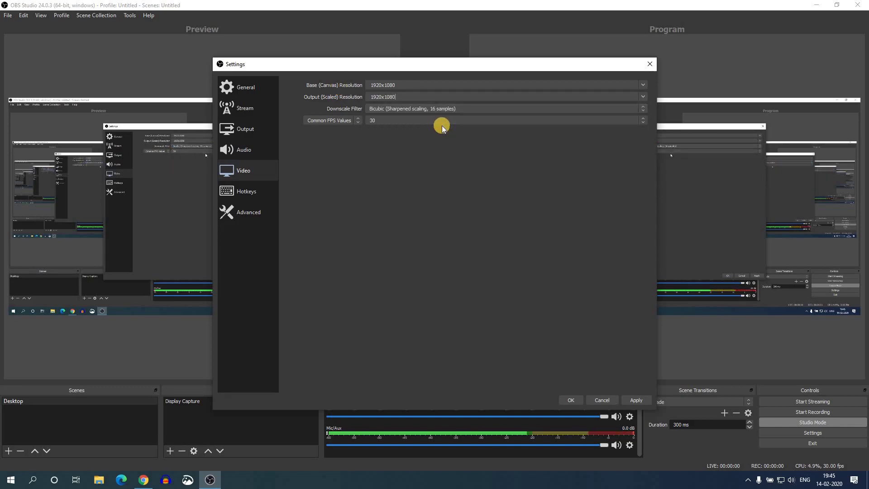
click(392, 120)
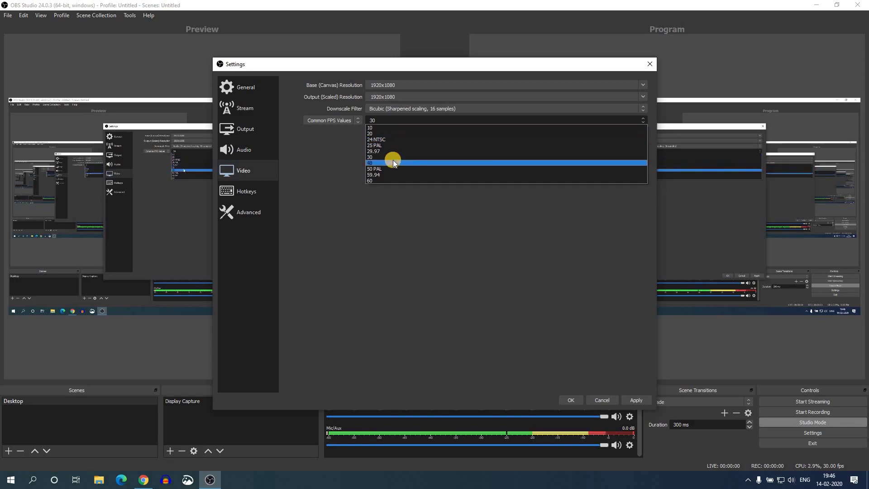
click(395, 157)
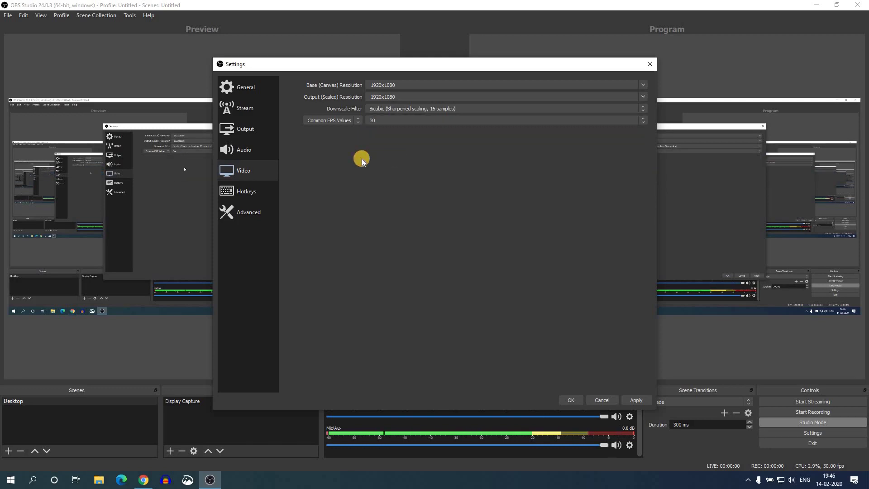
Step: Look over the Hotkeys and Advanced pages, then apply the changed settings
click(253, 194)
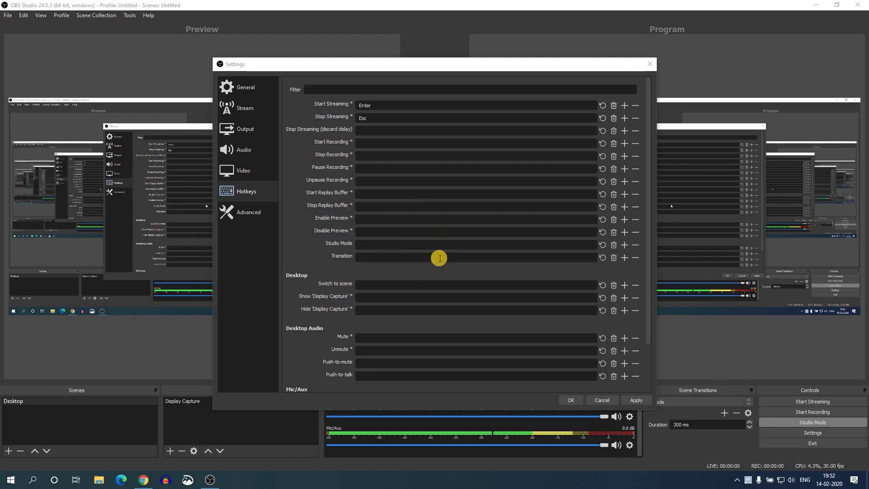
scroll(436, 271, down, 2)
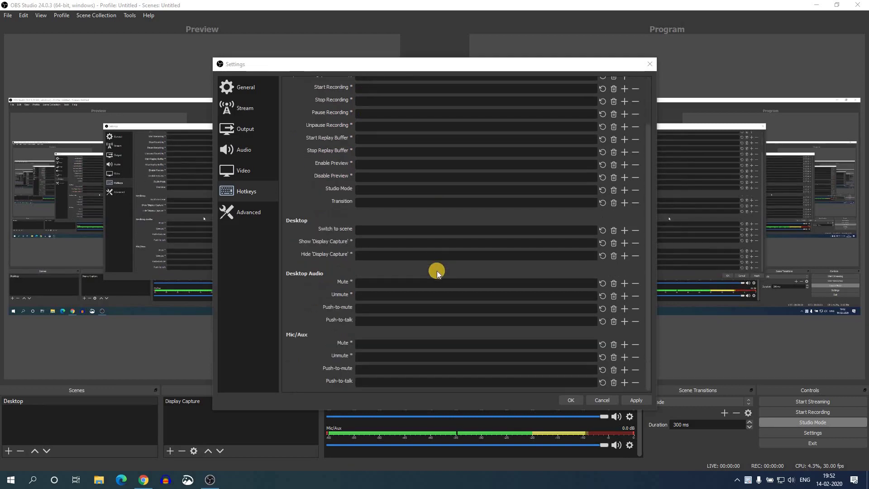
scroll(437, 270, up, 3)
click(249, 211)
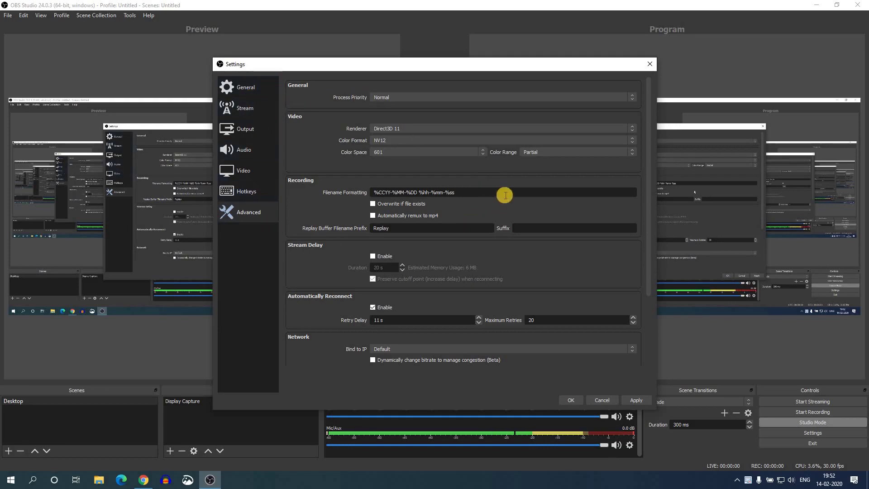
click(637, 401)
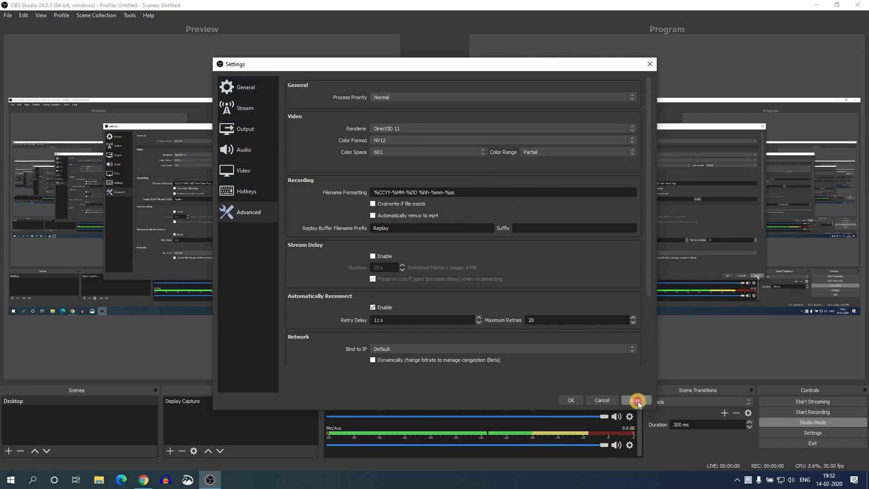
Step: Confirm the settings with OK to close the Settings dialog
click(575, 399)
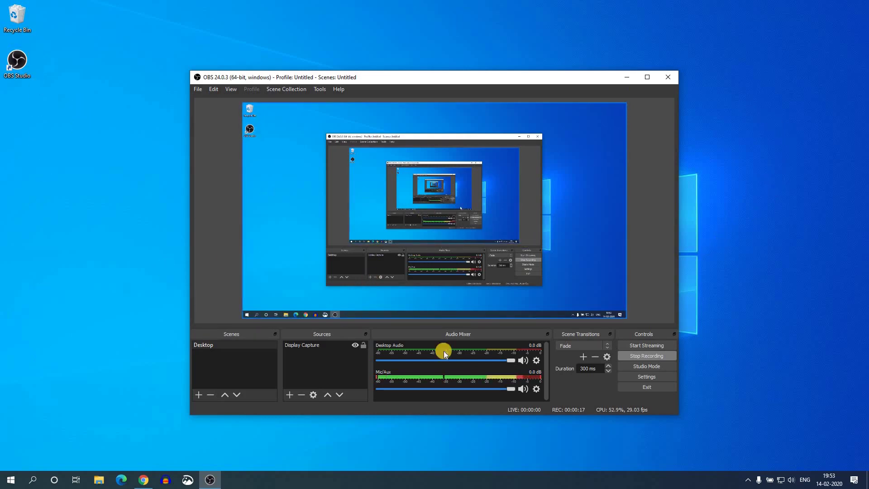
Step: Stop the screen recording after about 19 seconds of capture
click(657, 355)
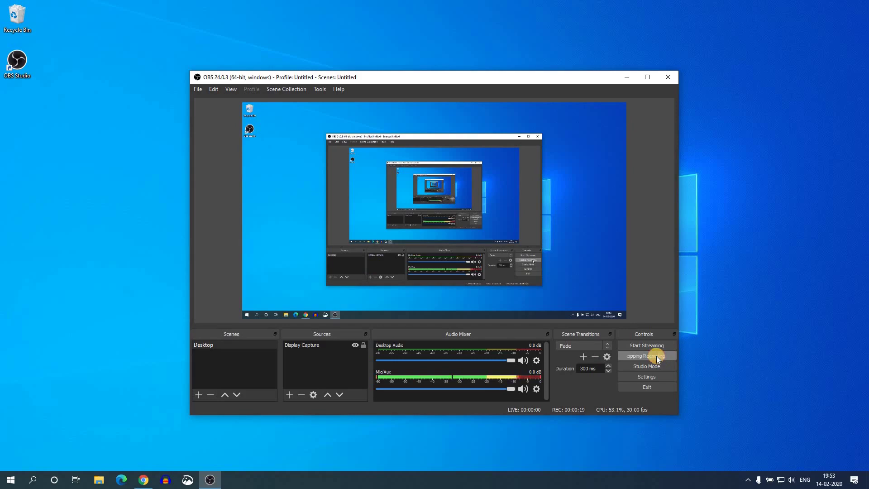